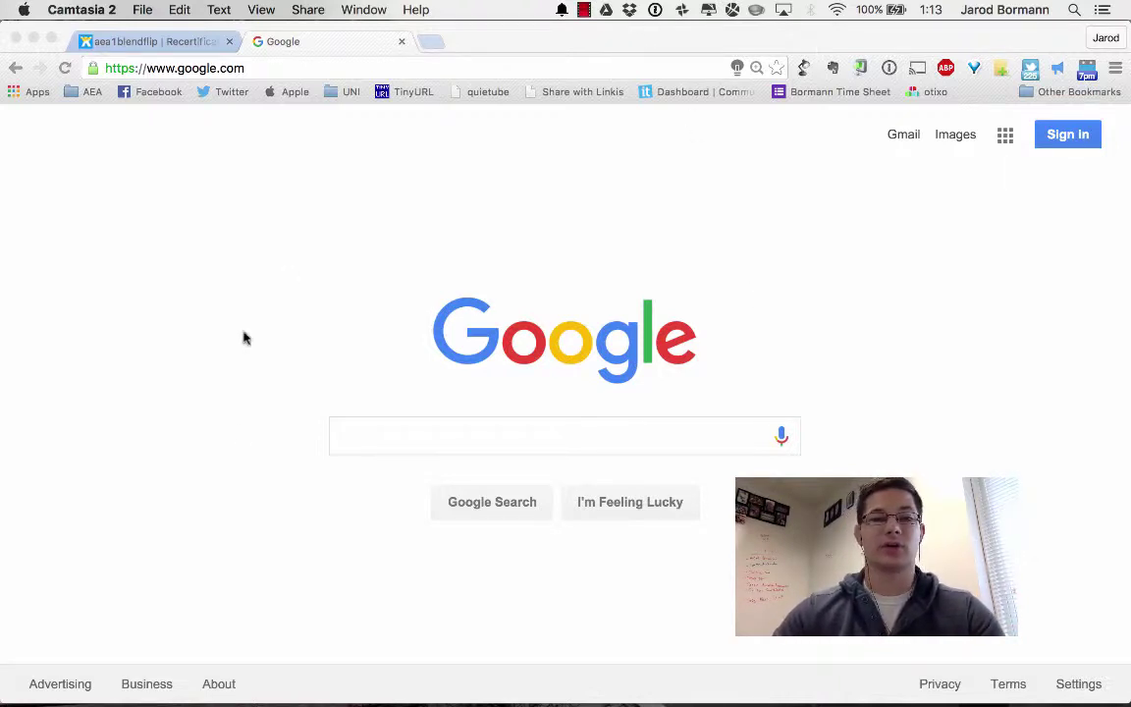
- Sign in to Google with the first listed account and its password
left_click(1071, 135)
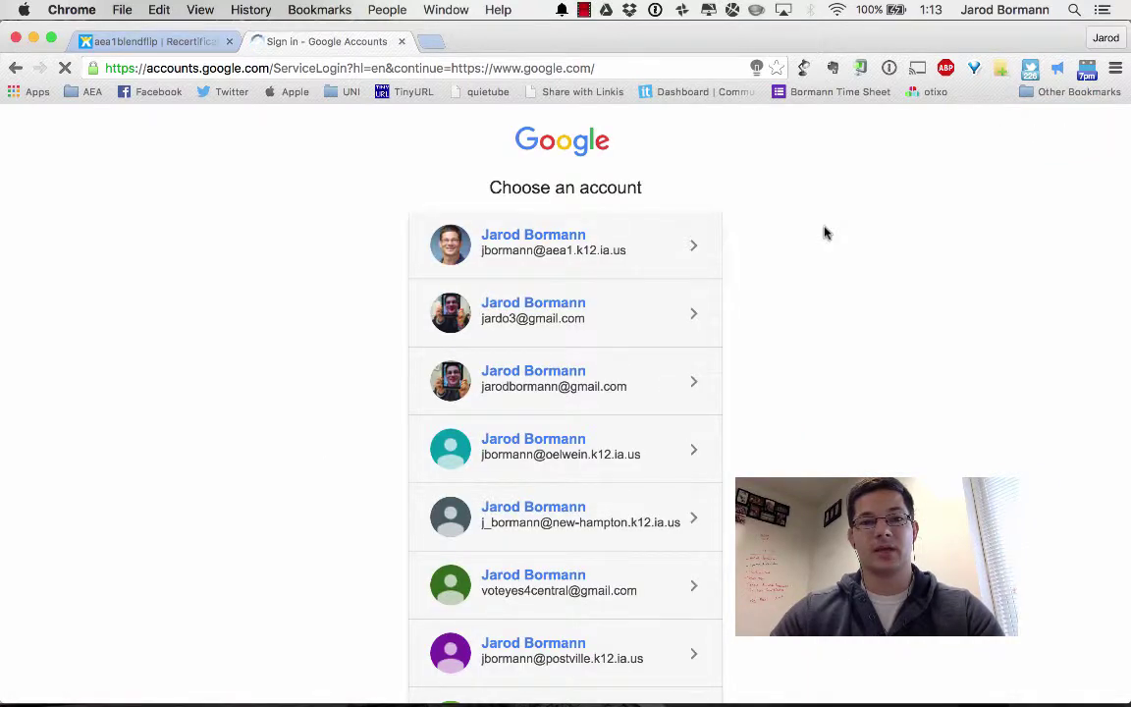
scroll(724, 500, "down", 5)
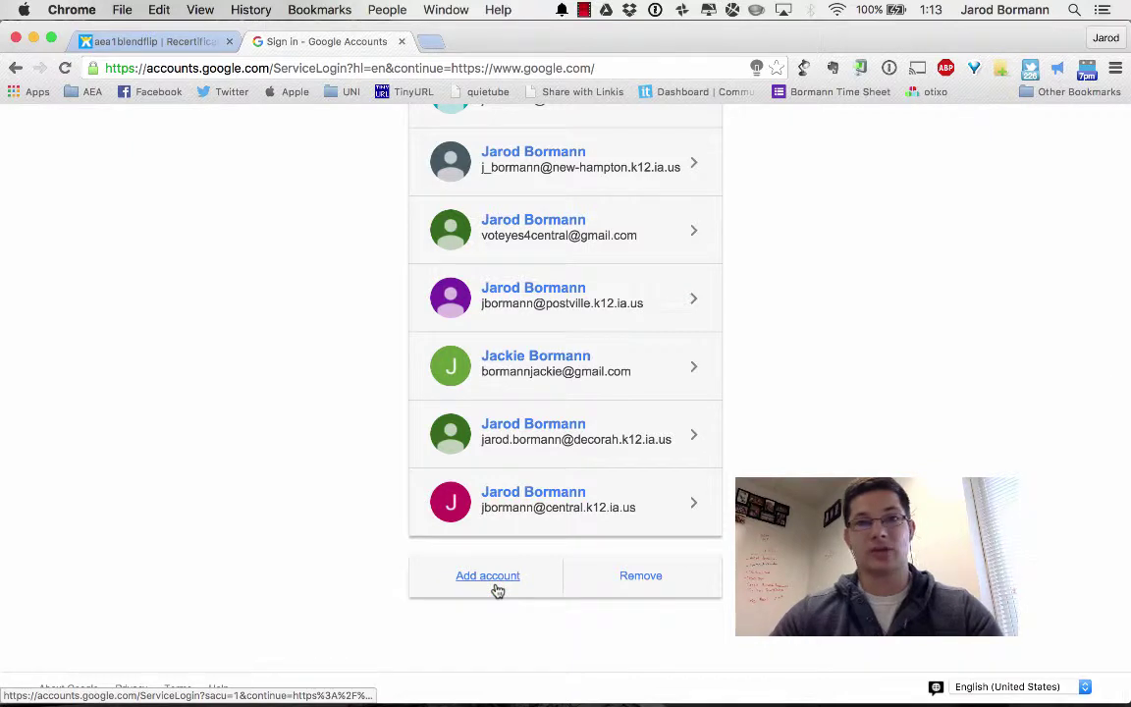
left_click(502, 576)
scroll(582, 541, "up", 5)
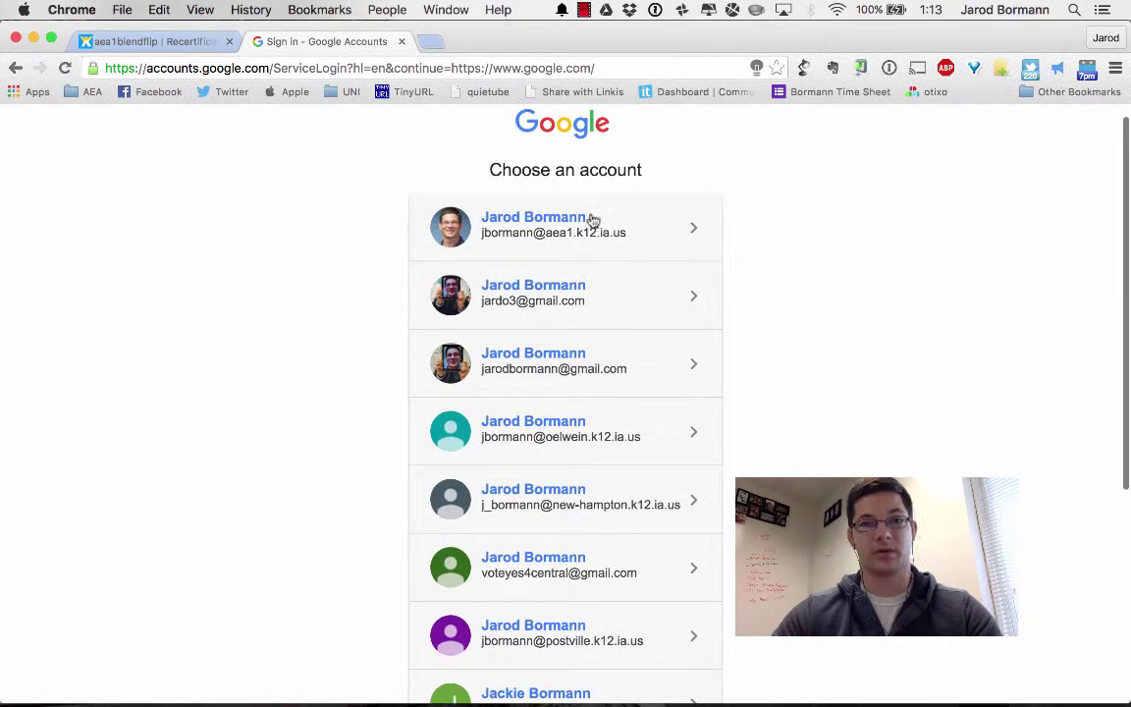
left_click(569, 232)
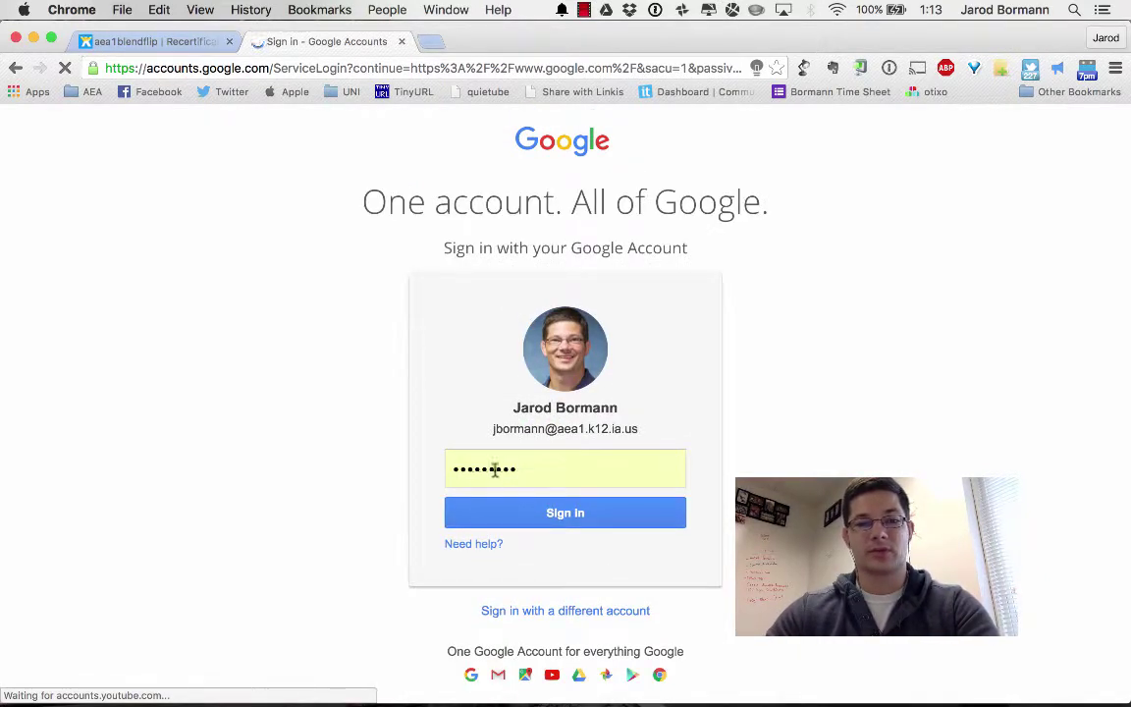
left_click(567, 515)
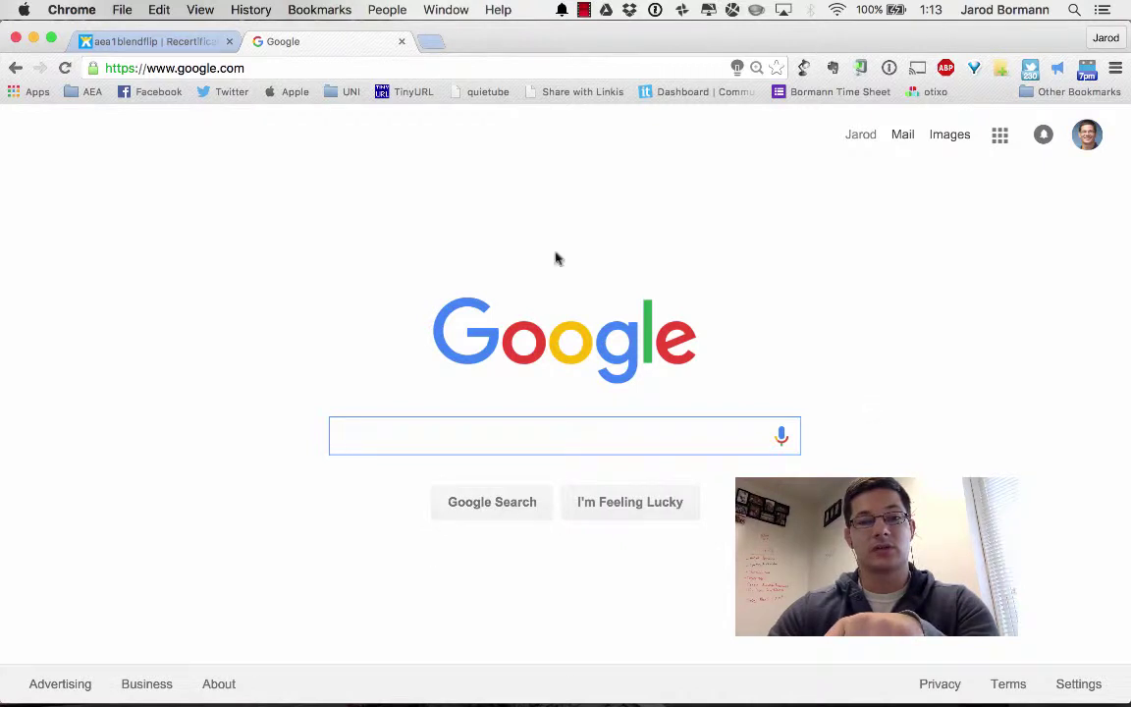
- Open Google Drive from the Google apps grid
left_click(999, 135)
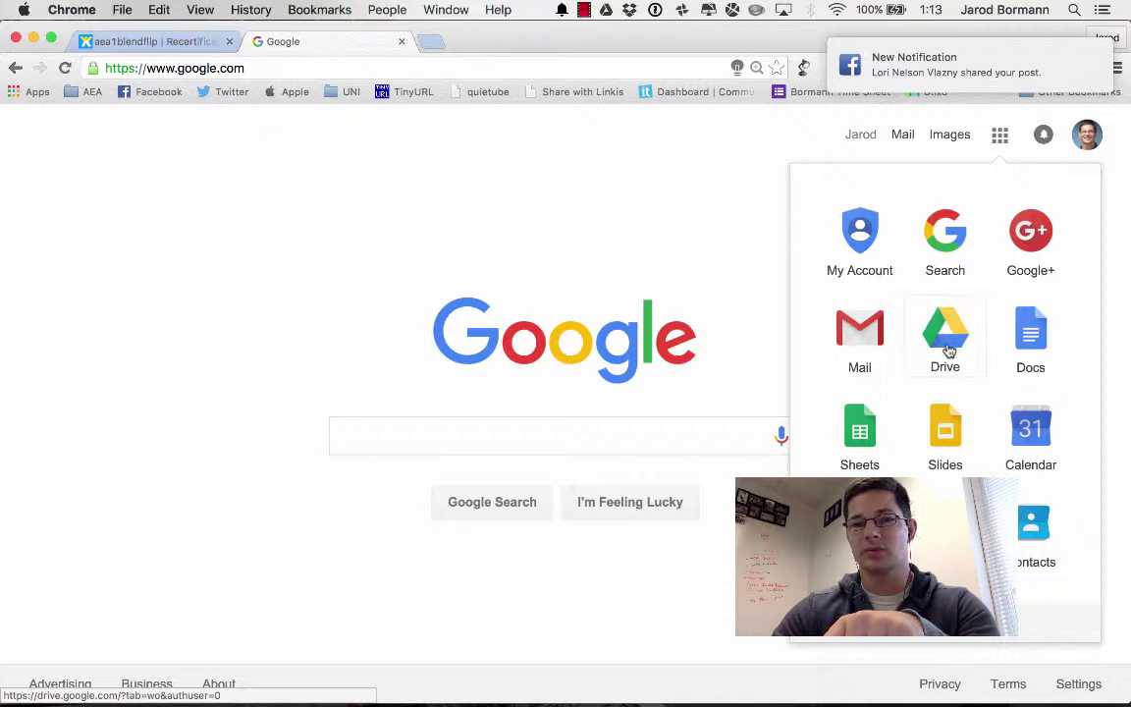
left_click(946, 339)
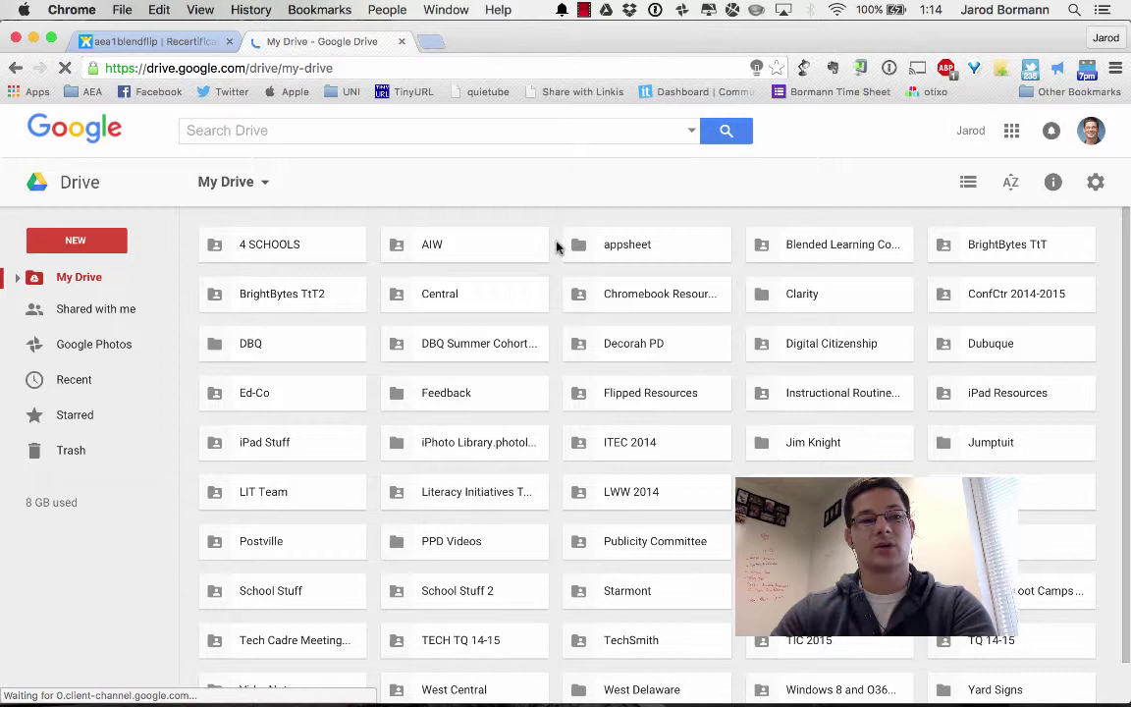
- Make a new folder called 'Blend/Flip' in My Drive
left_click(77, 245)
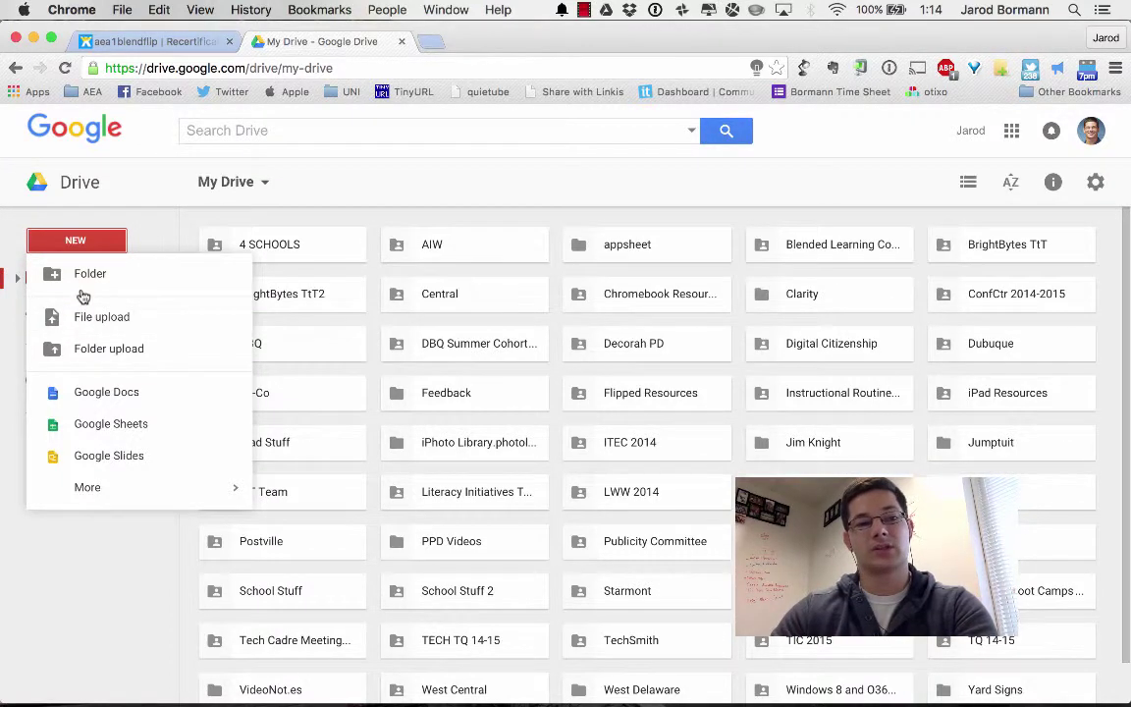
left_click(86, 275)
type("B")
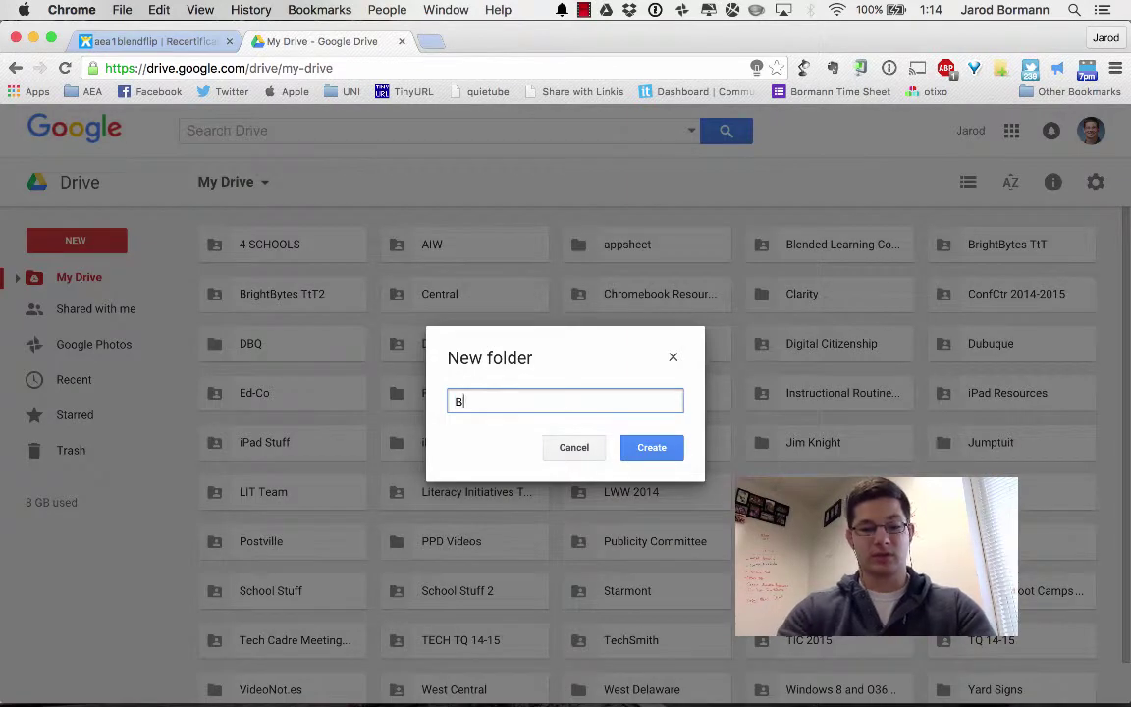
type("lend/Fli")
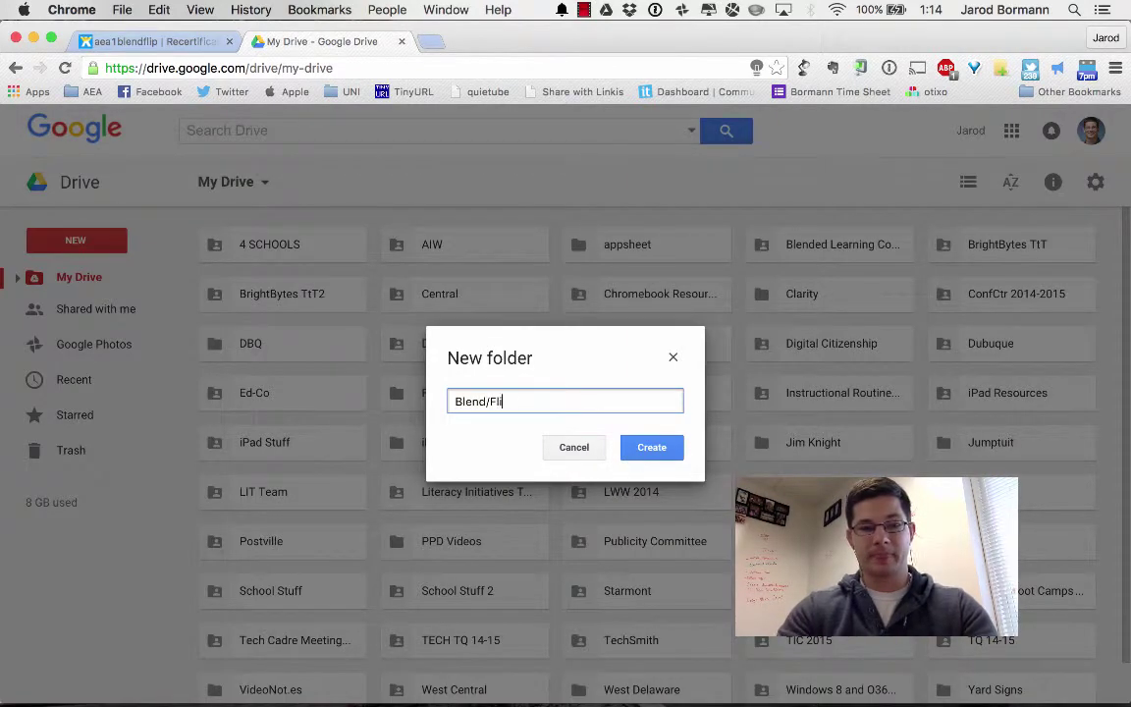
type("p")
left_click(661, 447)
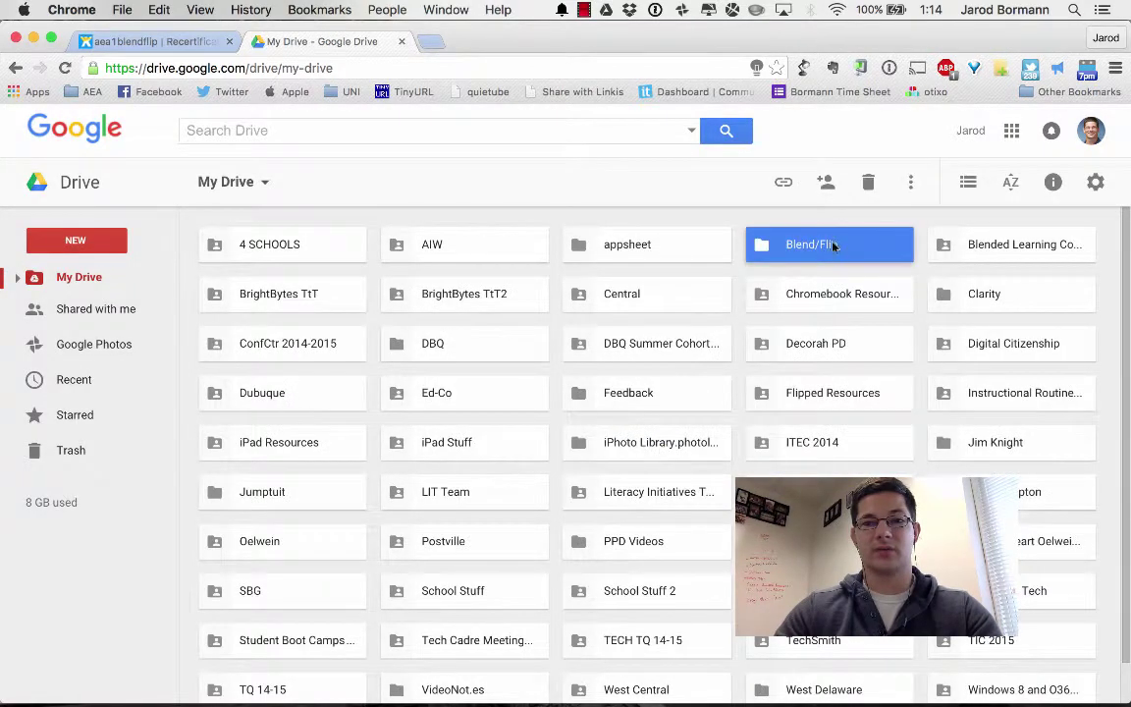
left_click(828, 187)
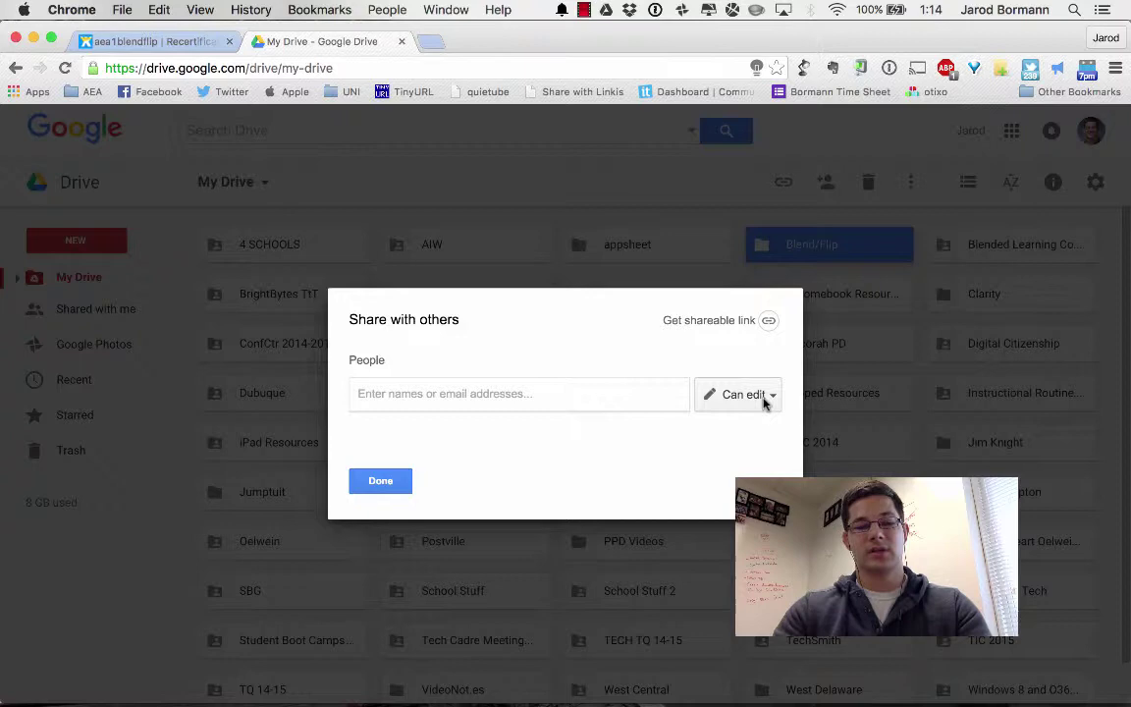
type("jbo")
left_click(430, 420)
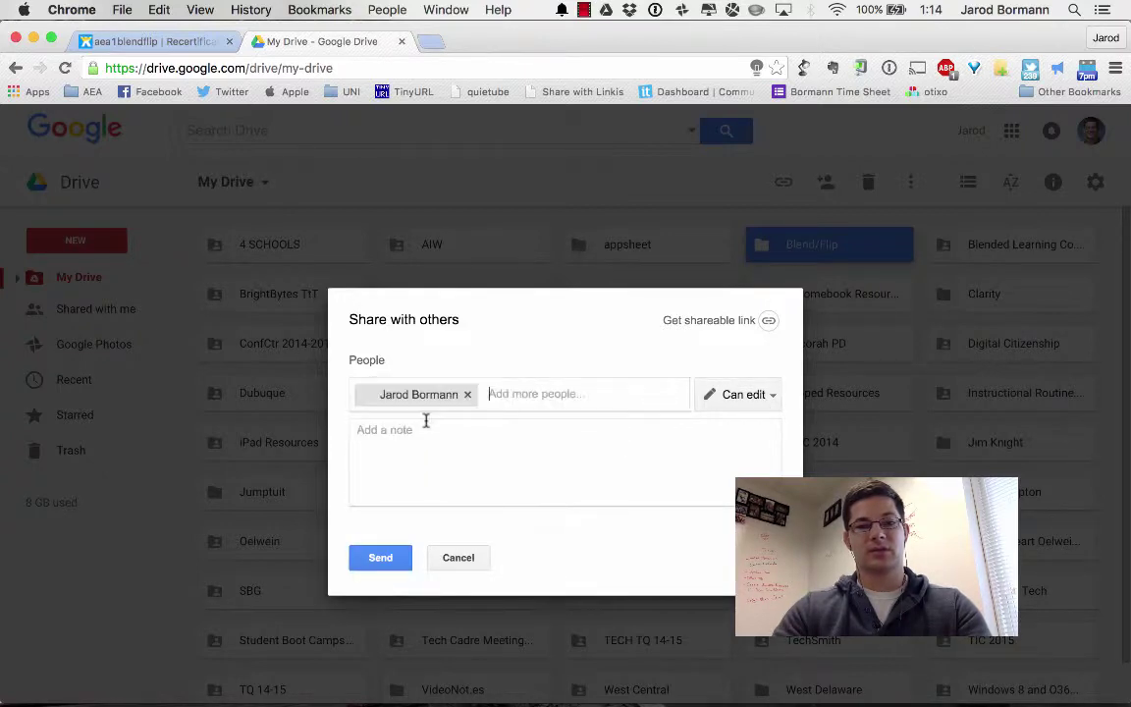
left_click(758, 394)
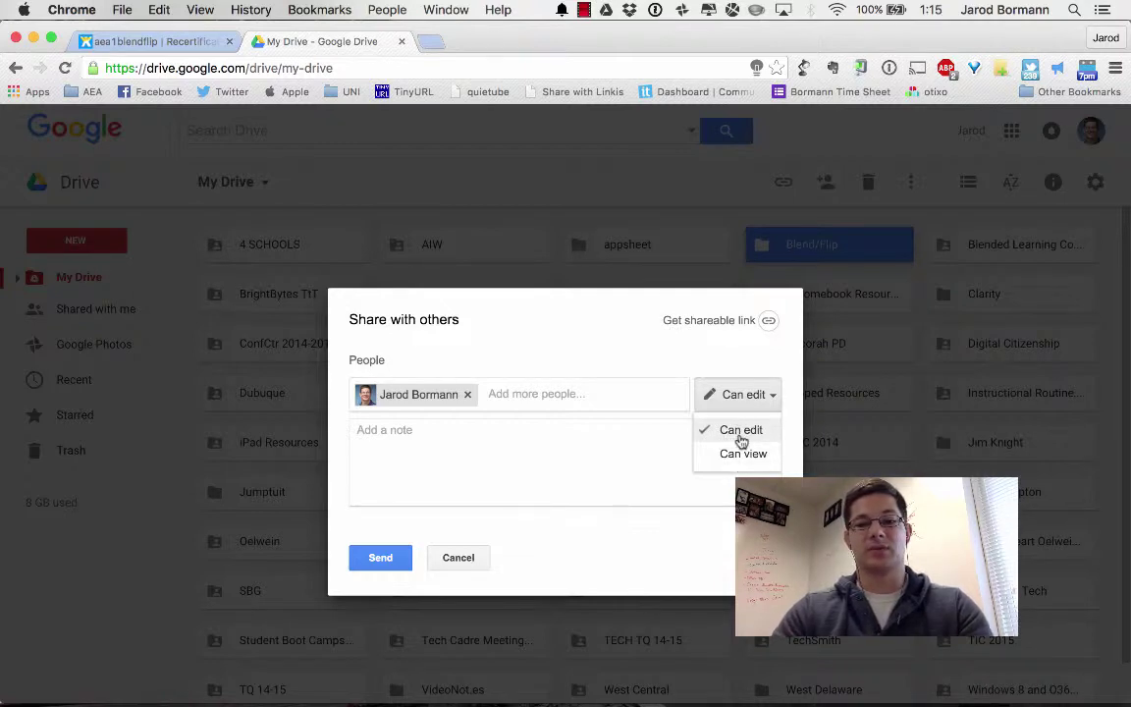
left_click(468, 556)
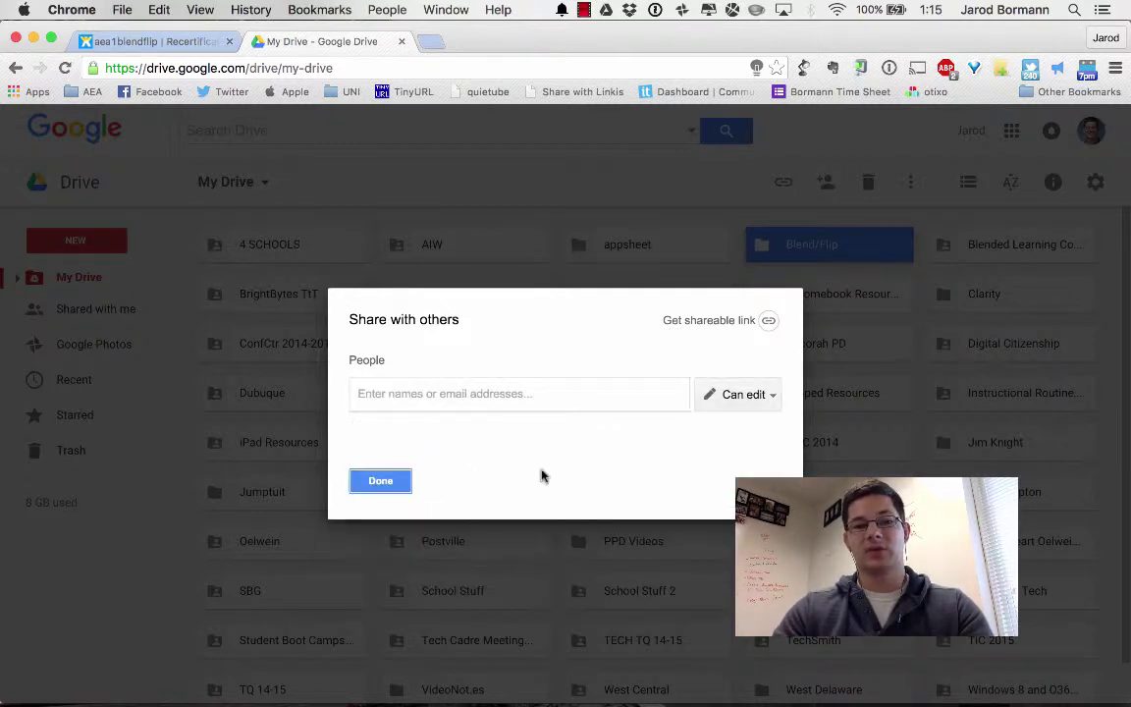
left_click(380, 479)
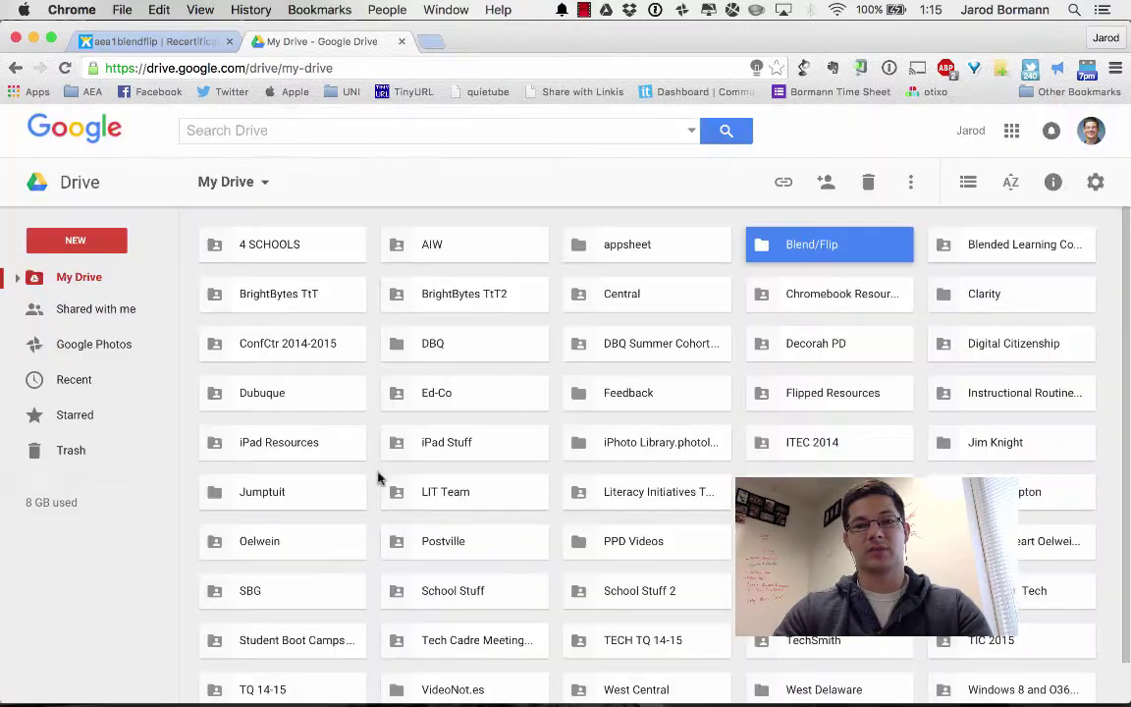
- Create a blank Google Docs document from Drive's New menu
left_click(71, 242)
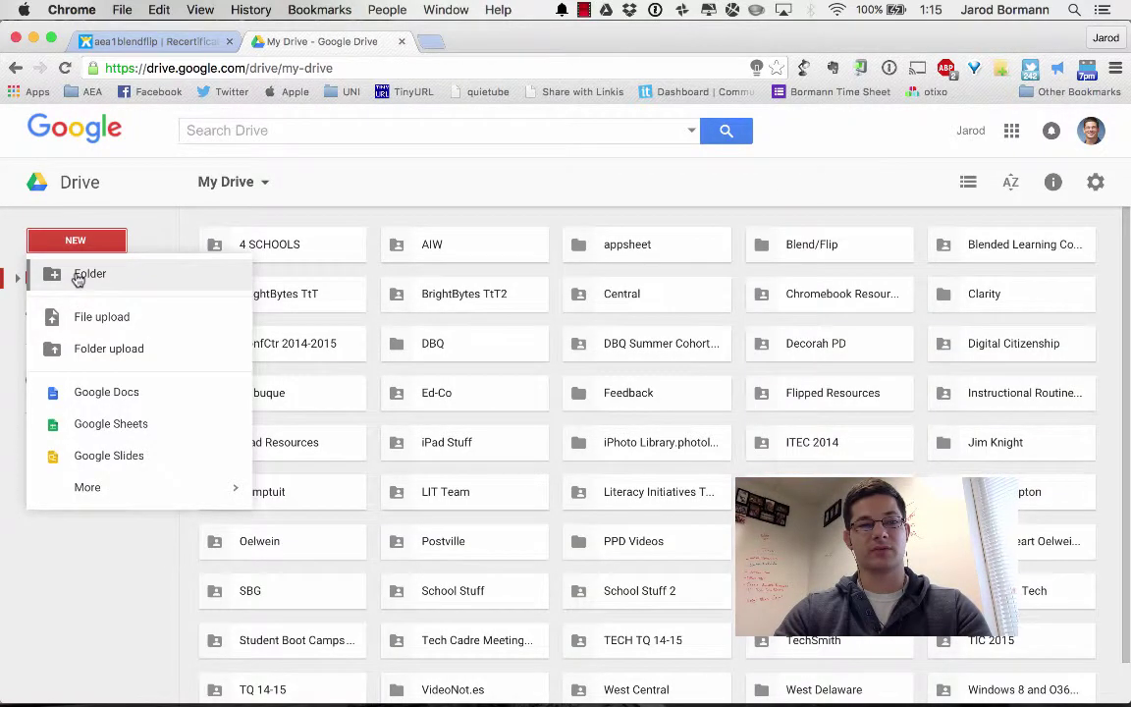
left_click(100, 394)
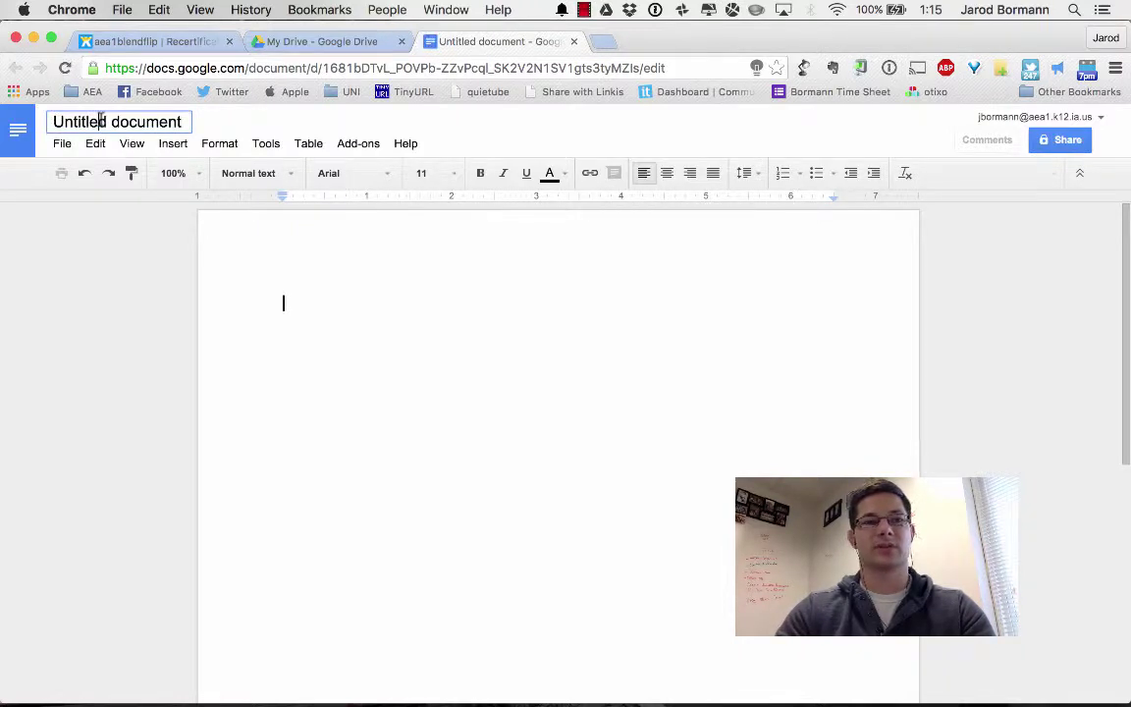
- Change the document title from Untitled document to 'Bormann Journal'
left_click(142, 122)
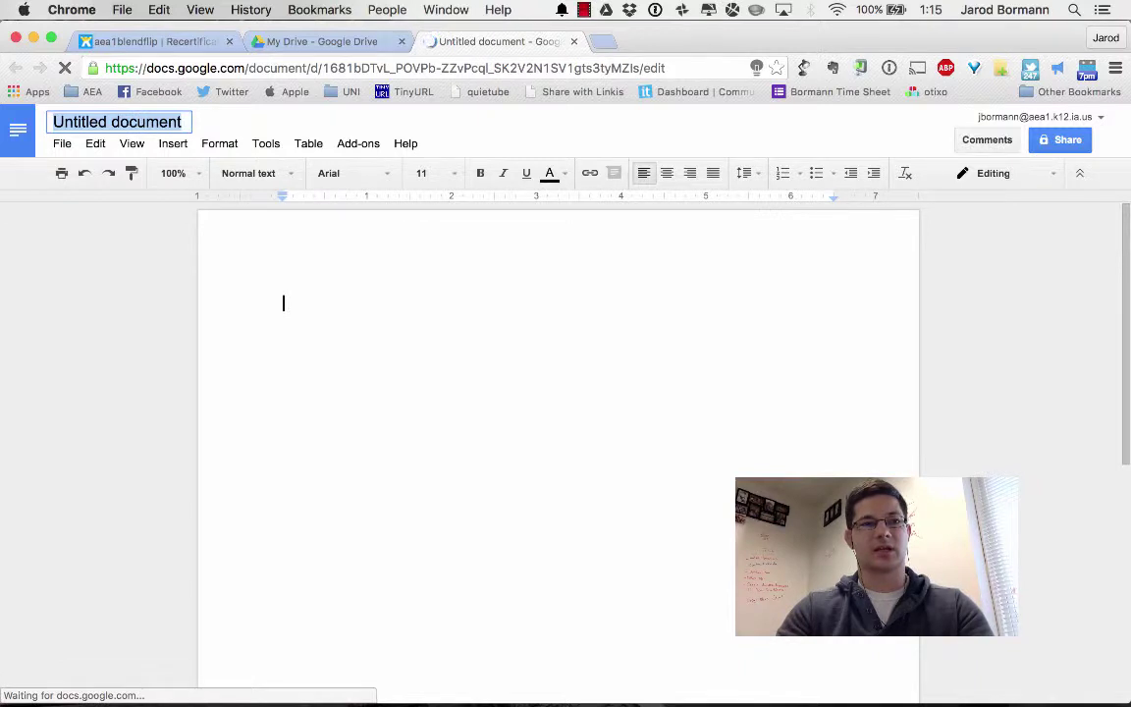
type("Bormann ")
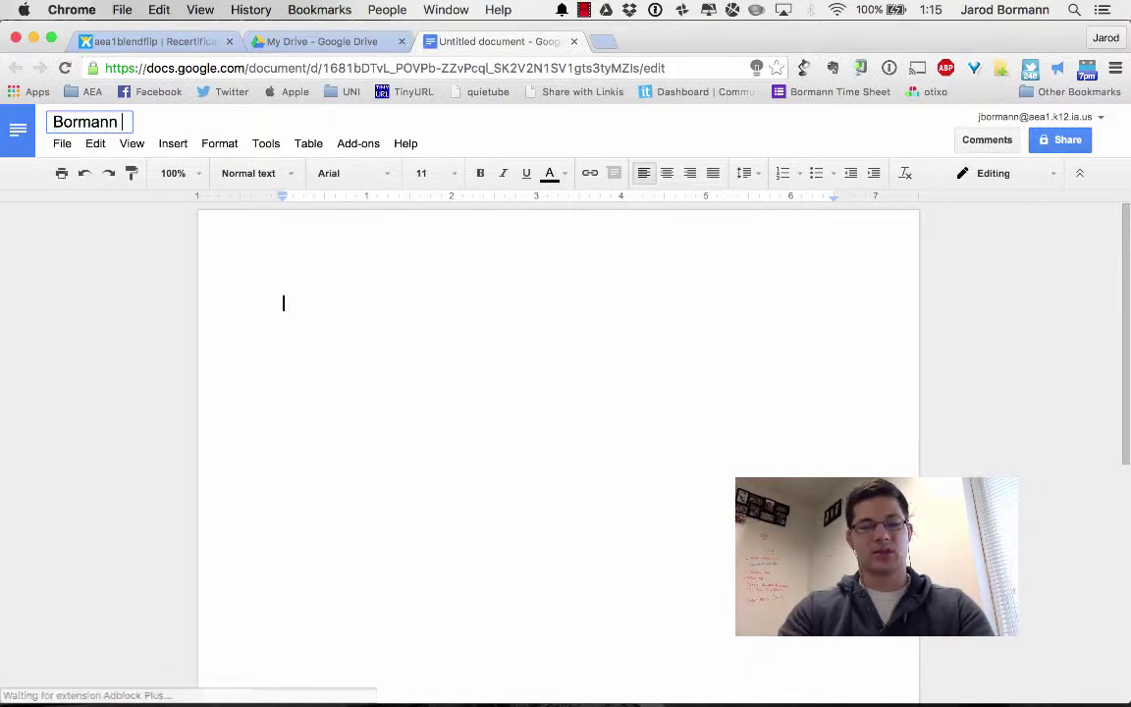
type("Journal")
key("Return")
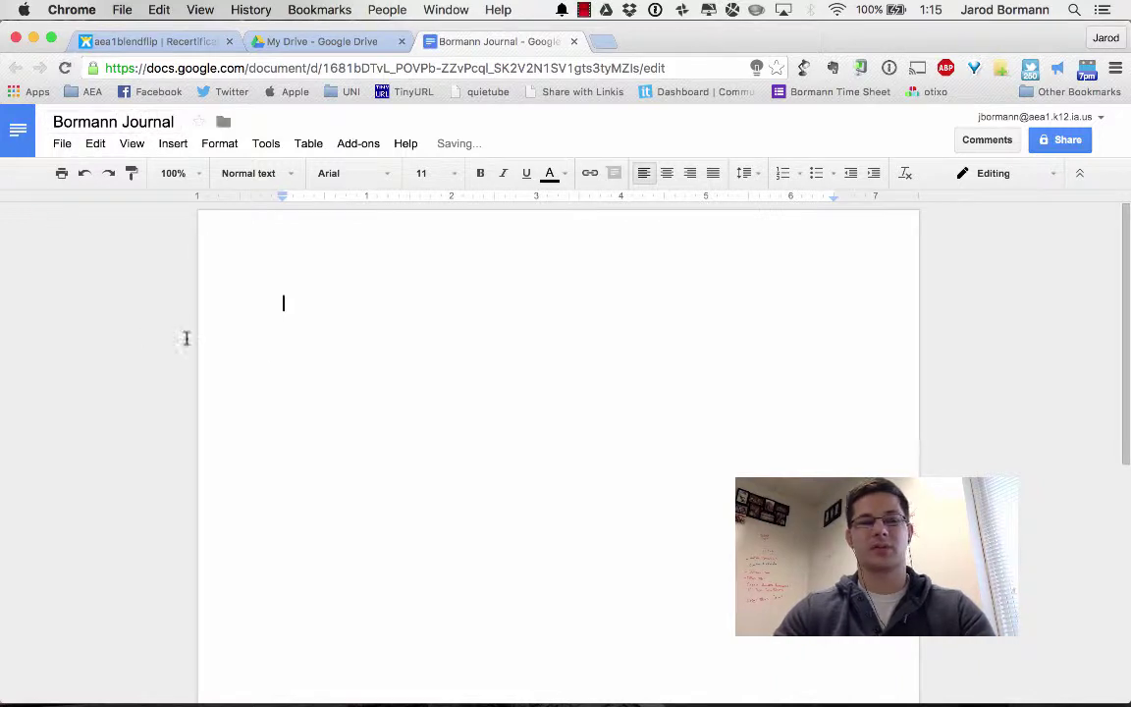
left_click(292, 468)
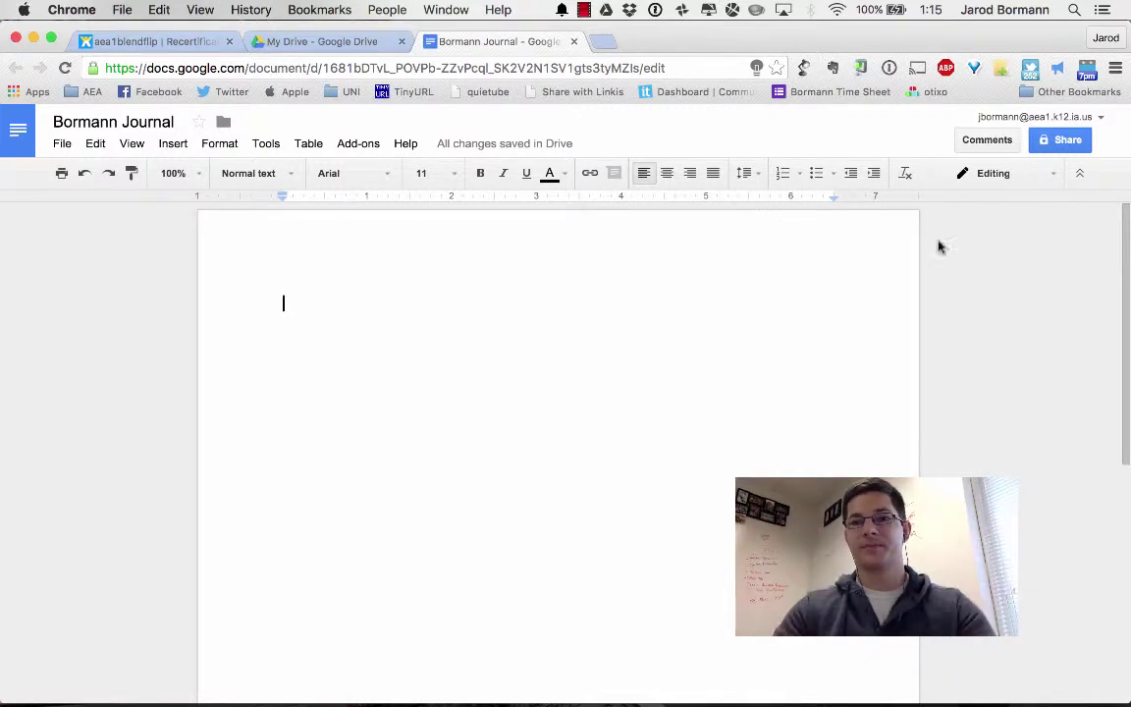
- In the Share dialog, add the instructor's suggested address as a recipient
left_click(1062, 141)
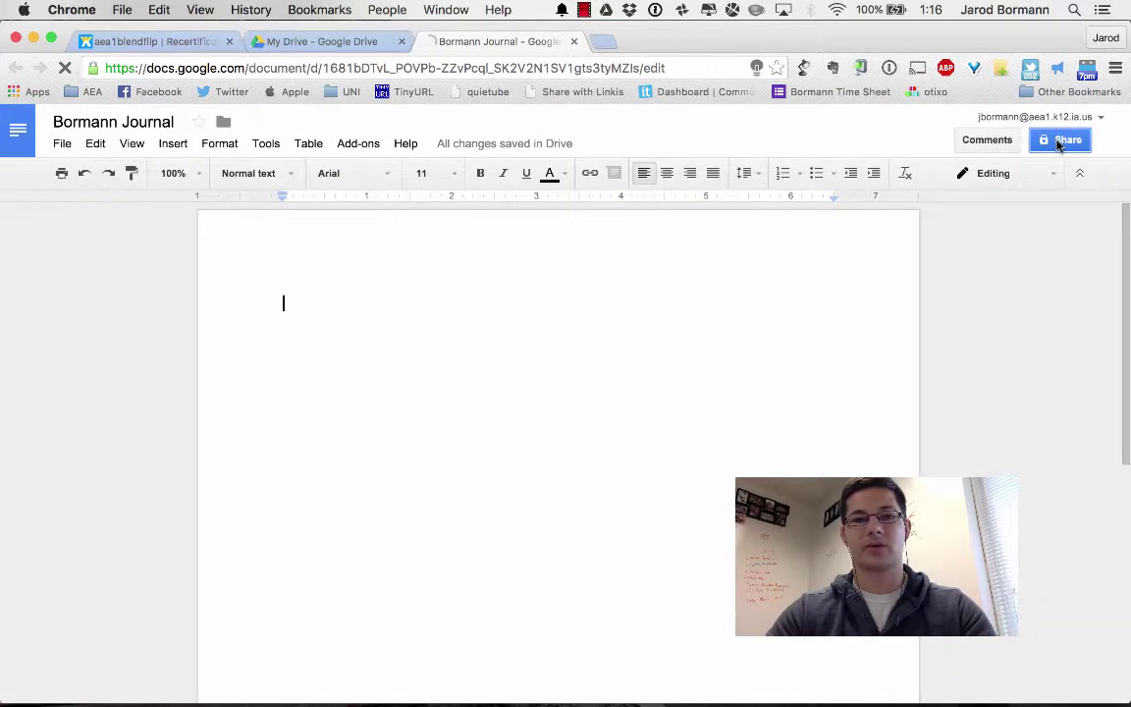
left_click(1058, 142)
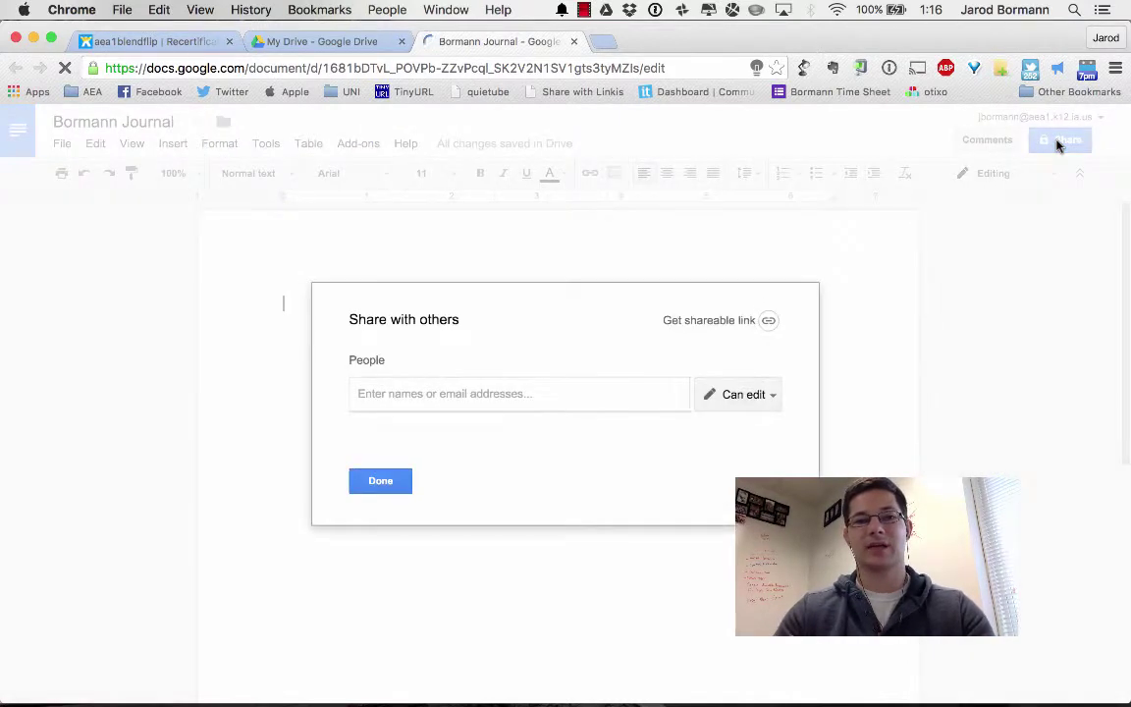
left_click(523, 393)
type("jbor")
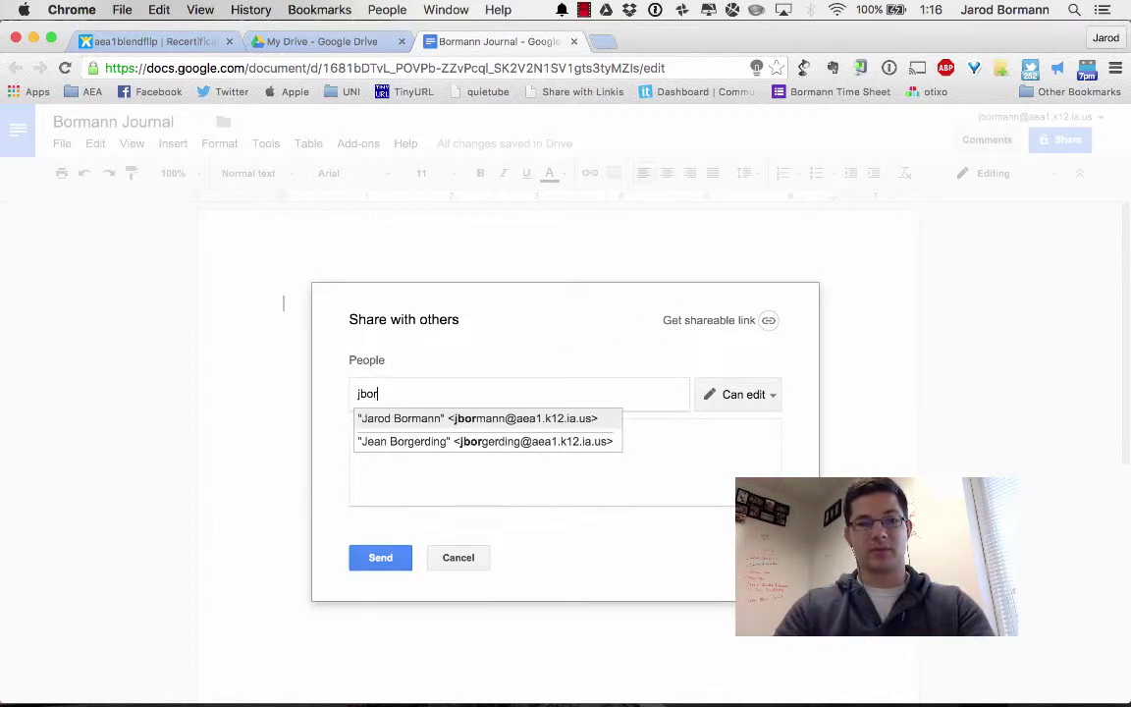
left_click(506, 419)
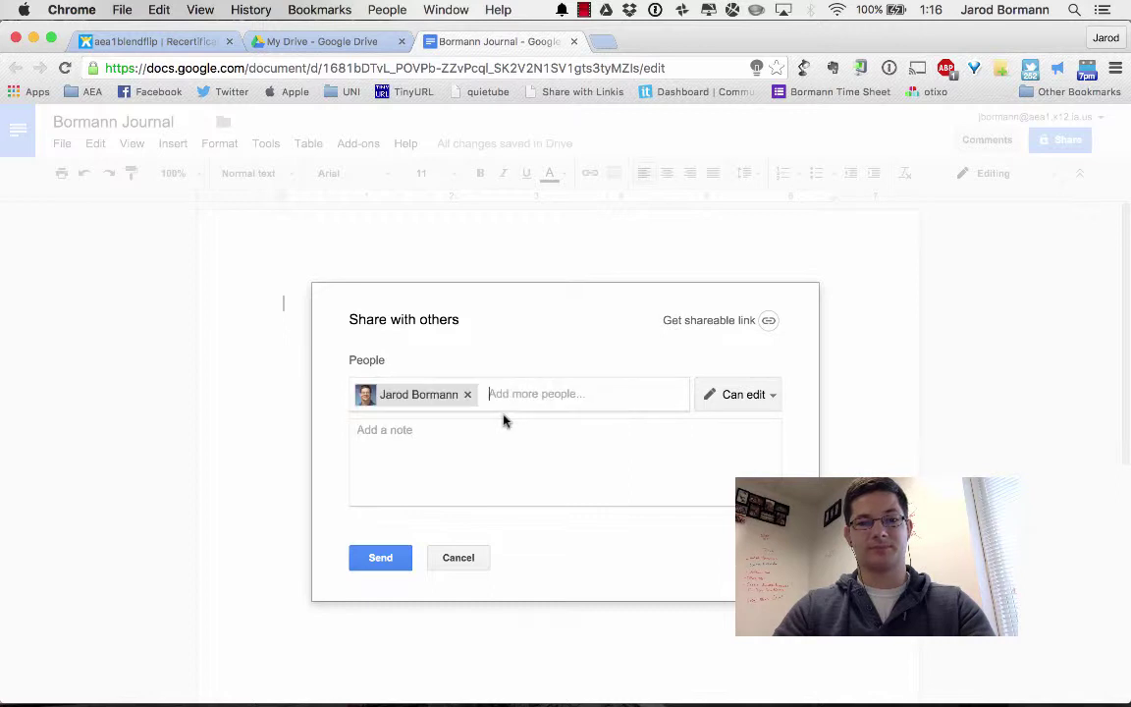
left_click(744, 399)
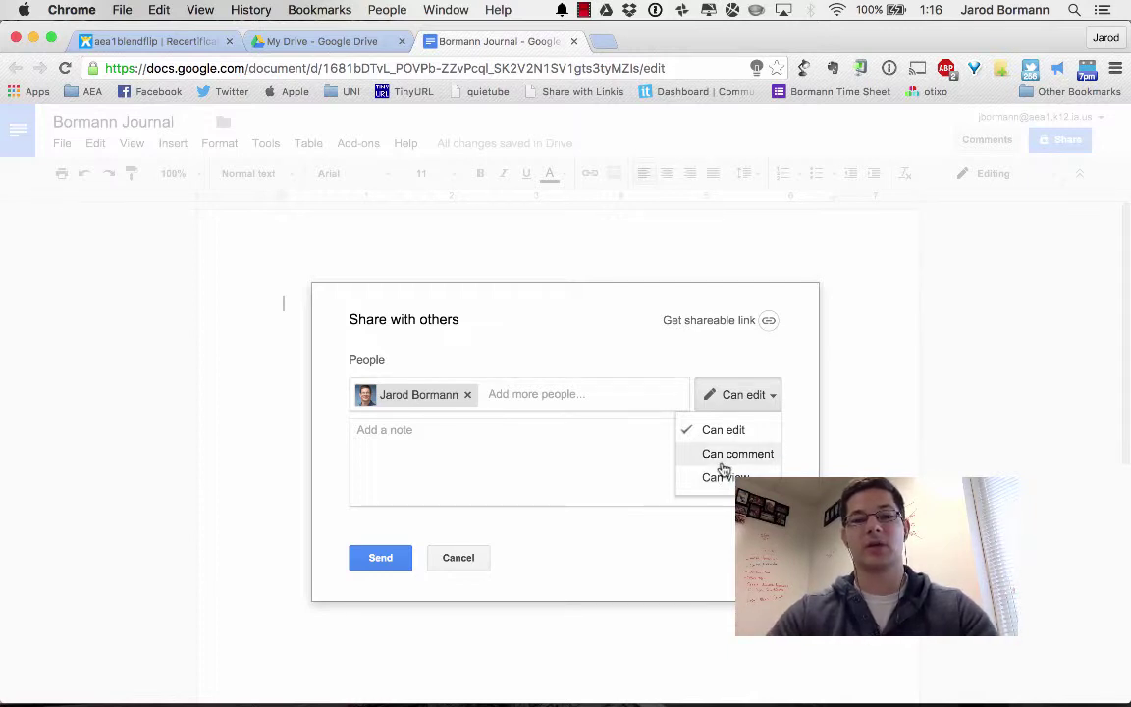
- Set the instructor's access to Can comment and place the cursor in the note box
left_click(725, 456)
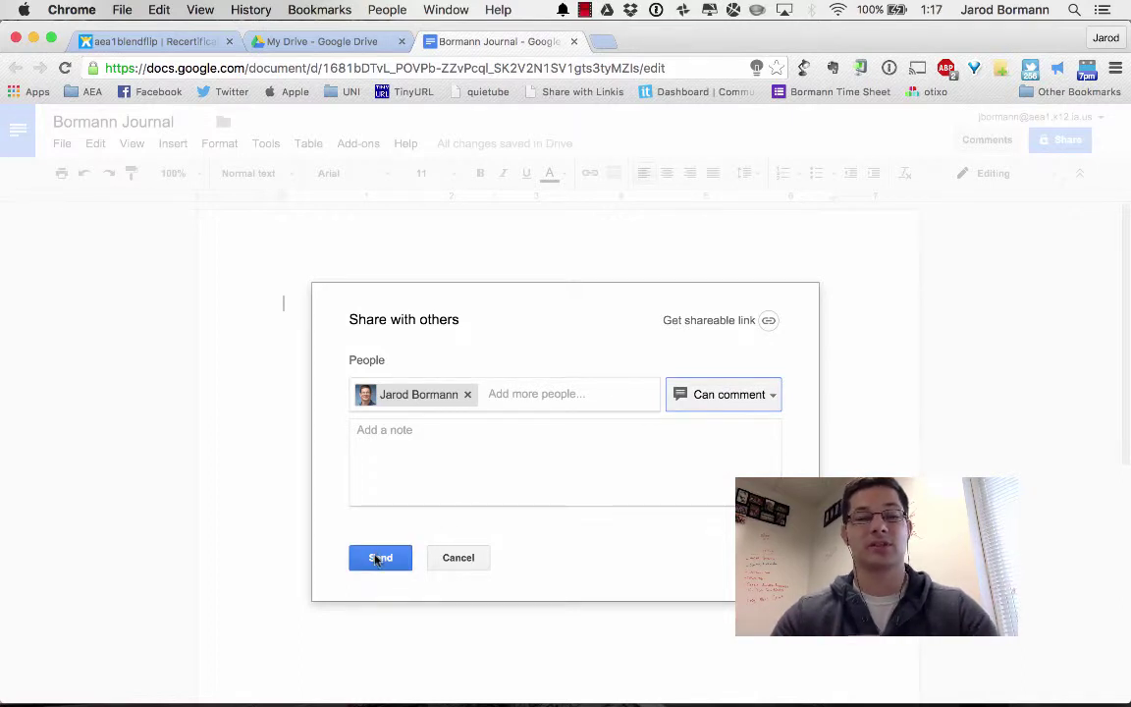
left_click(372, 431)
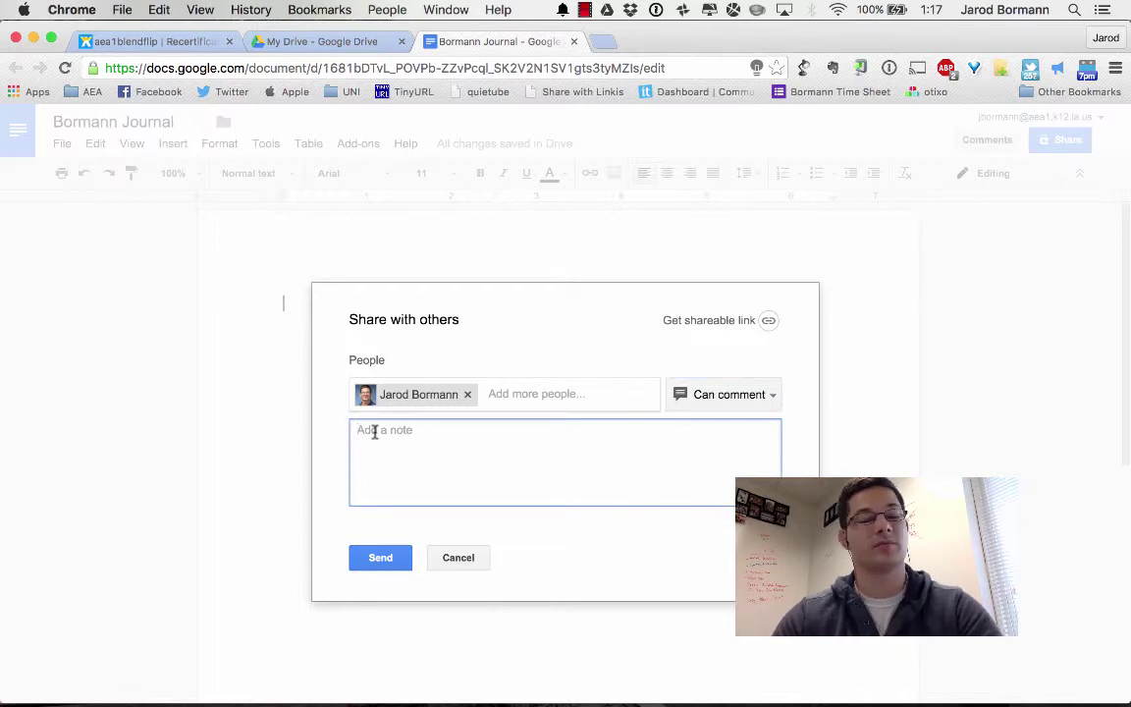